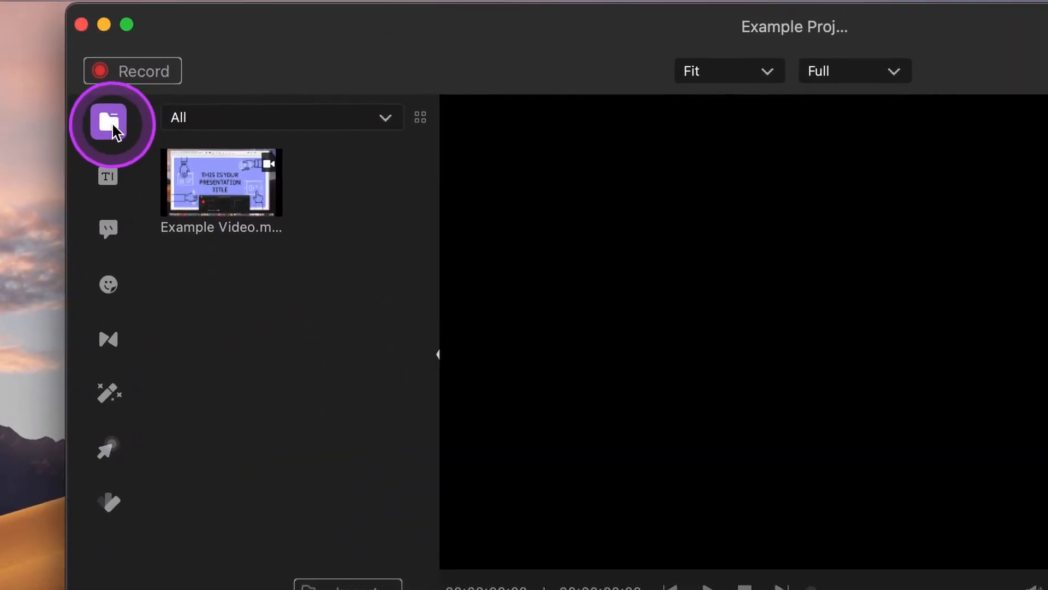
- Examine the libraries of captions, annotations, stickers, transitions, effects, cursor effects and themed packs such as Christmas 2020
click(106, 180)
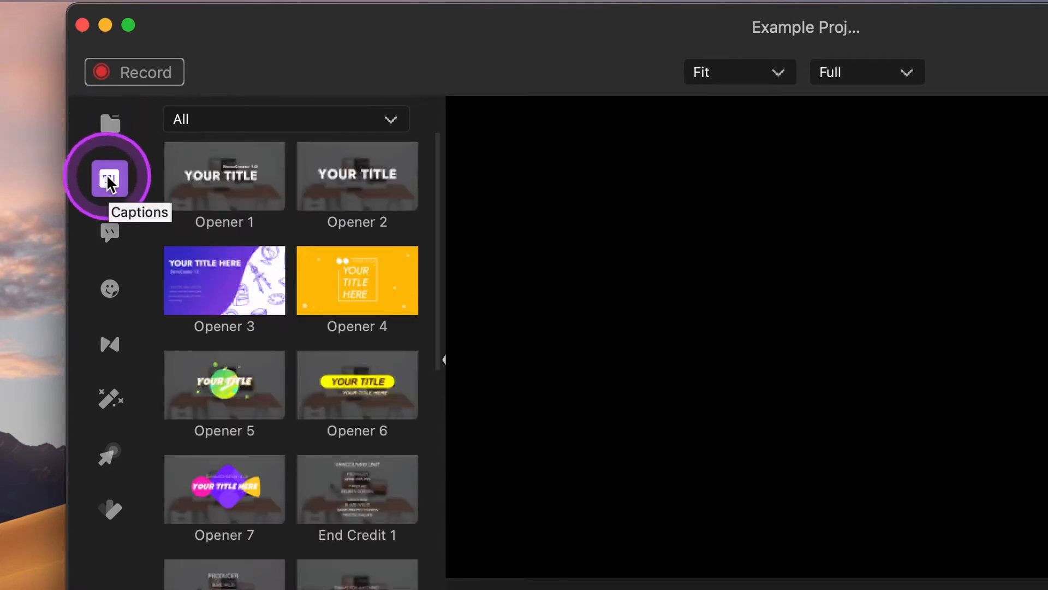
click(109, 235)
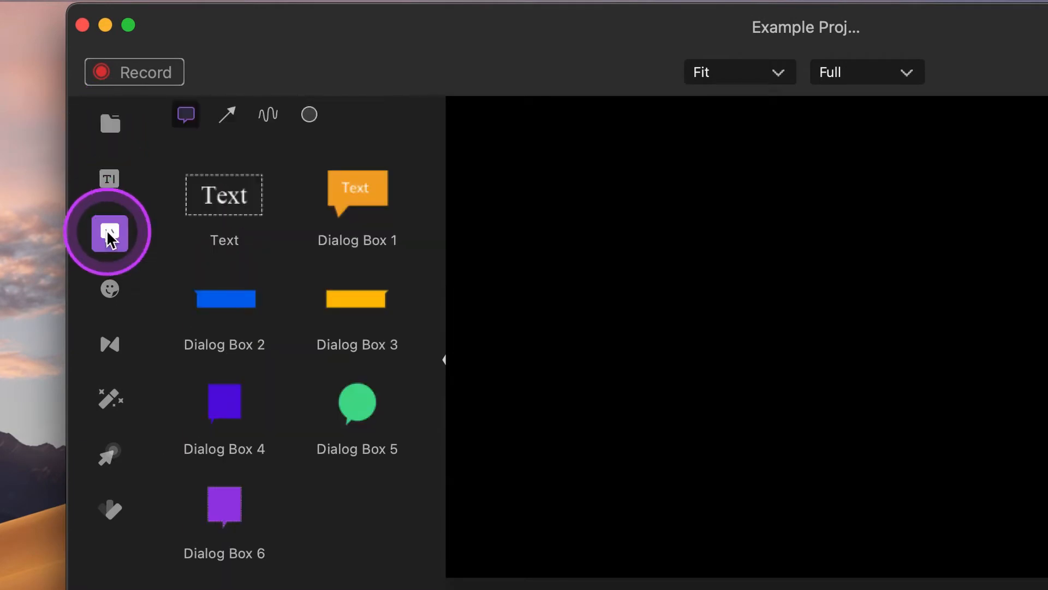
click(110, 289)
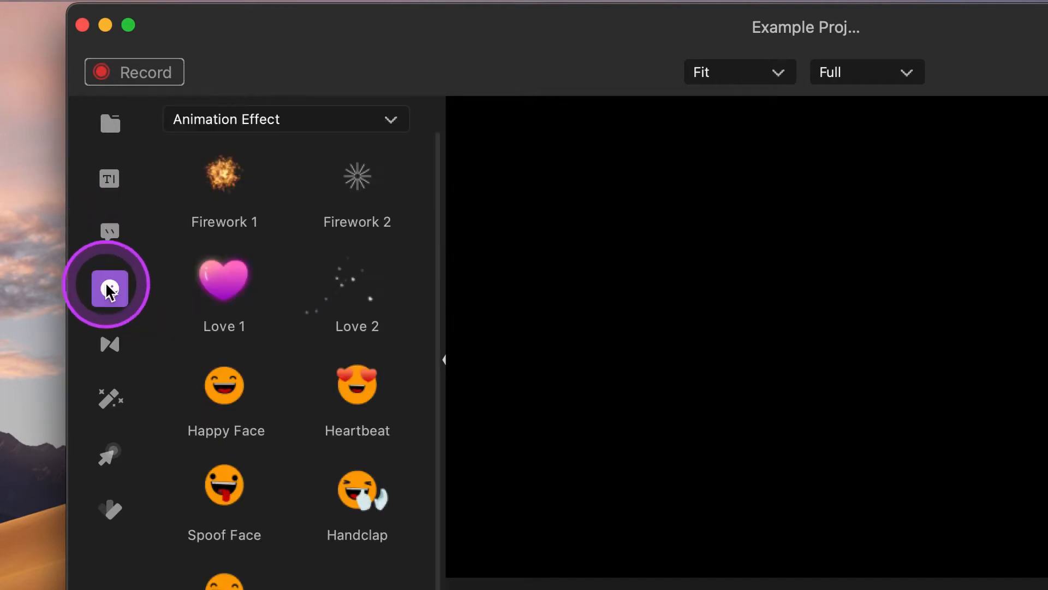
click(110, 344)
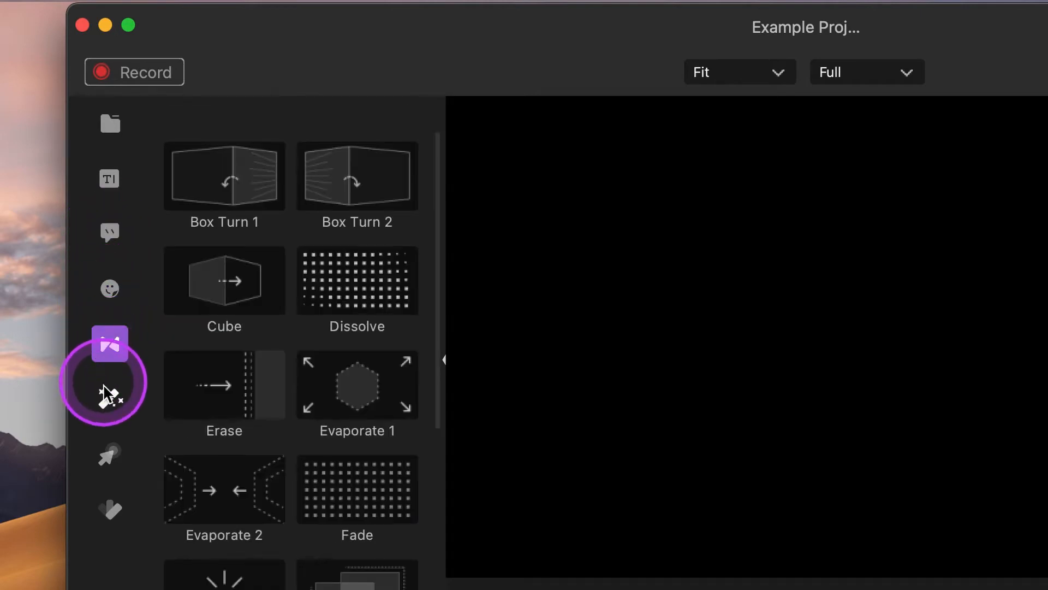
click(110, 399)
click(108, 455)
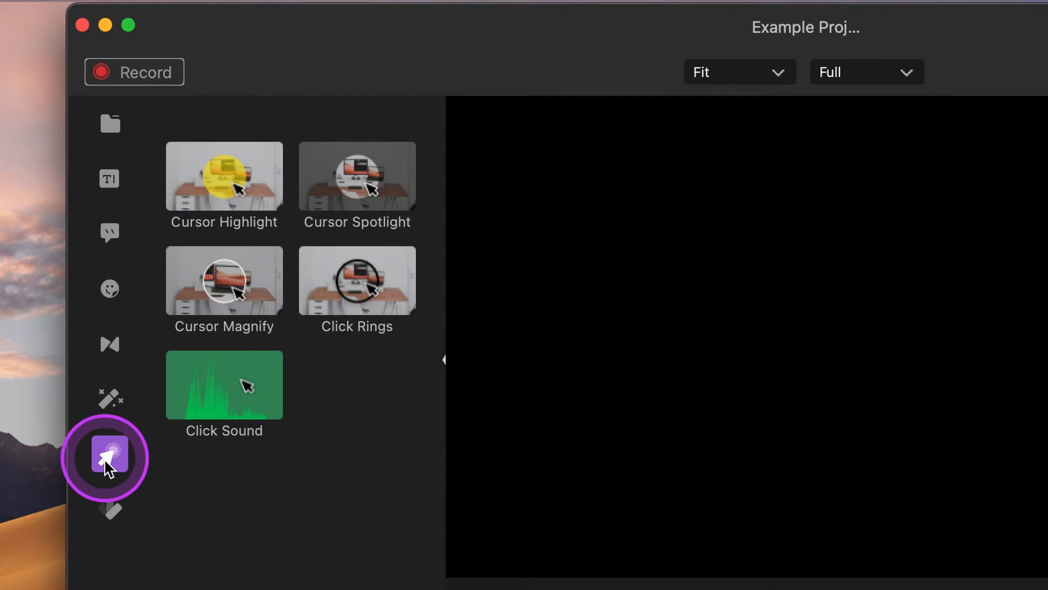
click(110, 509)
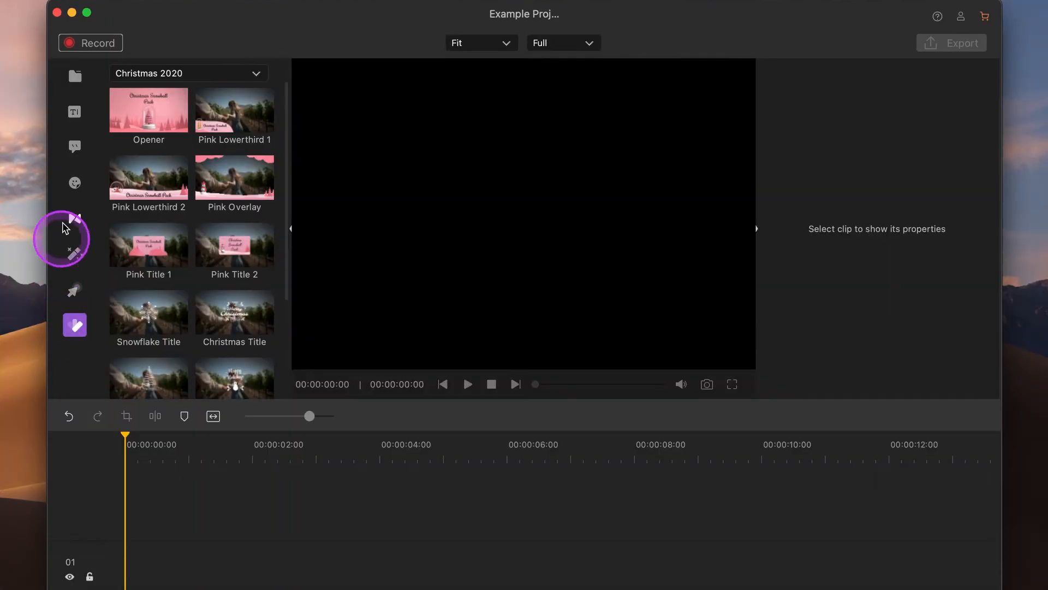
- Add Example Video.mp4 from the media library to the beginning of the timeline
click(110, 123)
click(146, 119)
drag(145, 121, 188, 500)
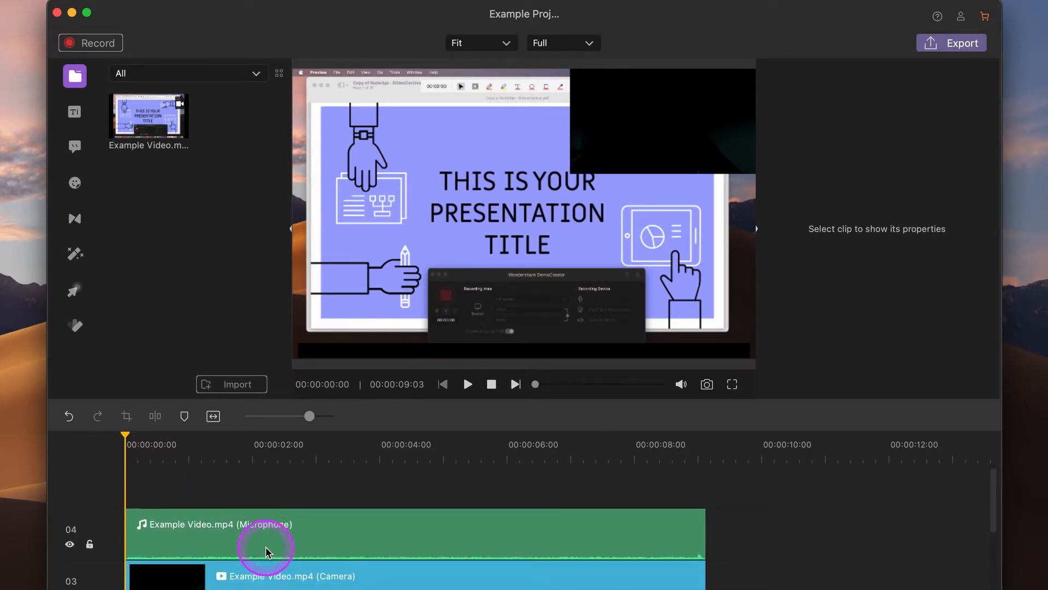
scroll(264, 548, down, 3)
scroll(266, 552, down, 3)
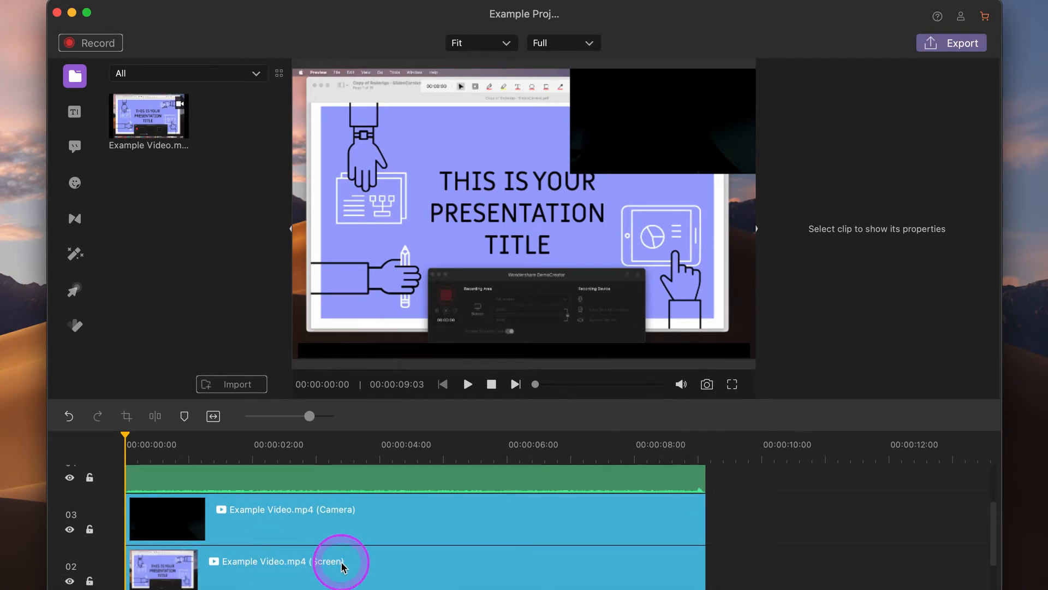
- Inspect the camera and microphone tracks of Example Video.mp4 with the playhead at 00:00:01:03
click(319, 517)
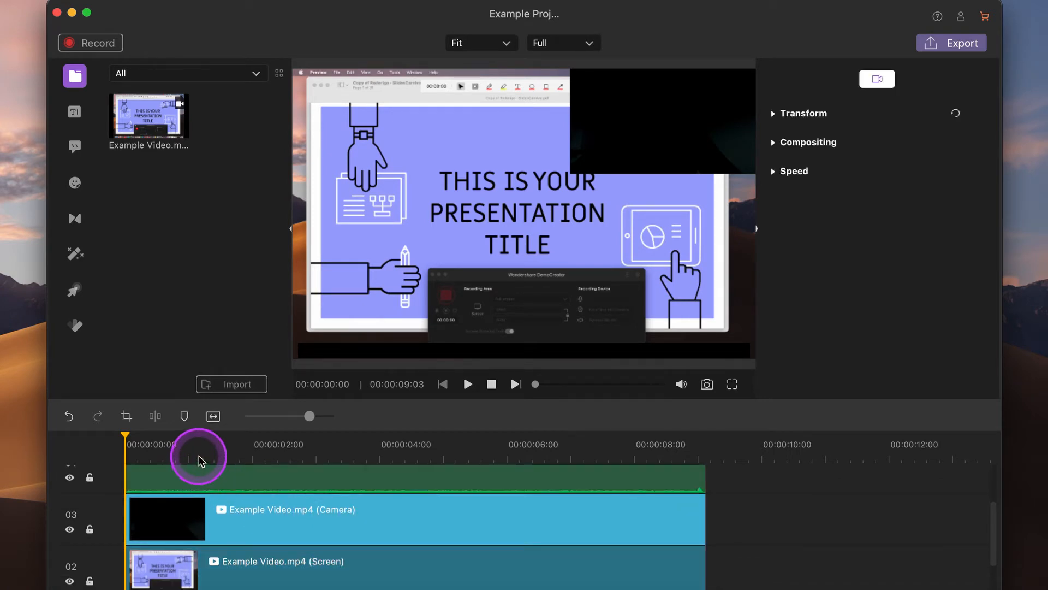
click(199, 459)
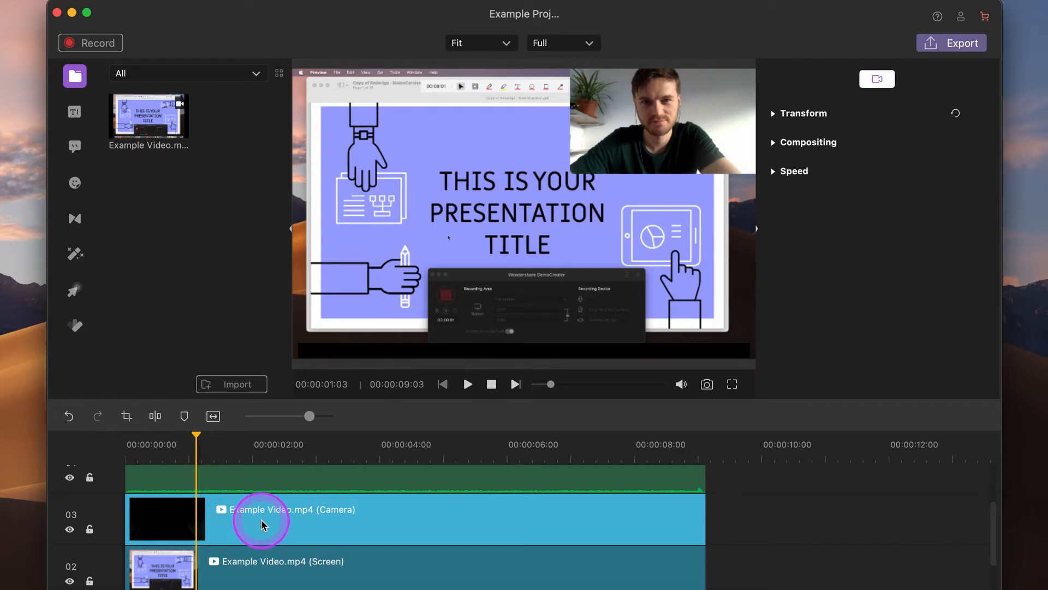
scroll(261, 525, up, 3)
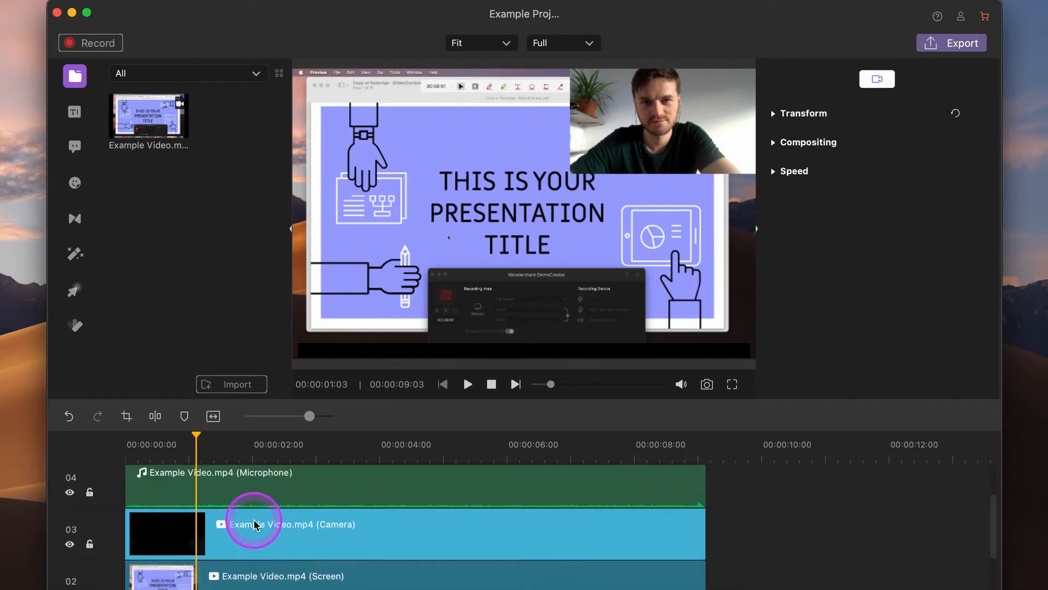
click(254, 525)
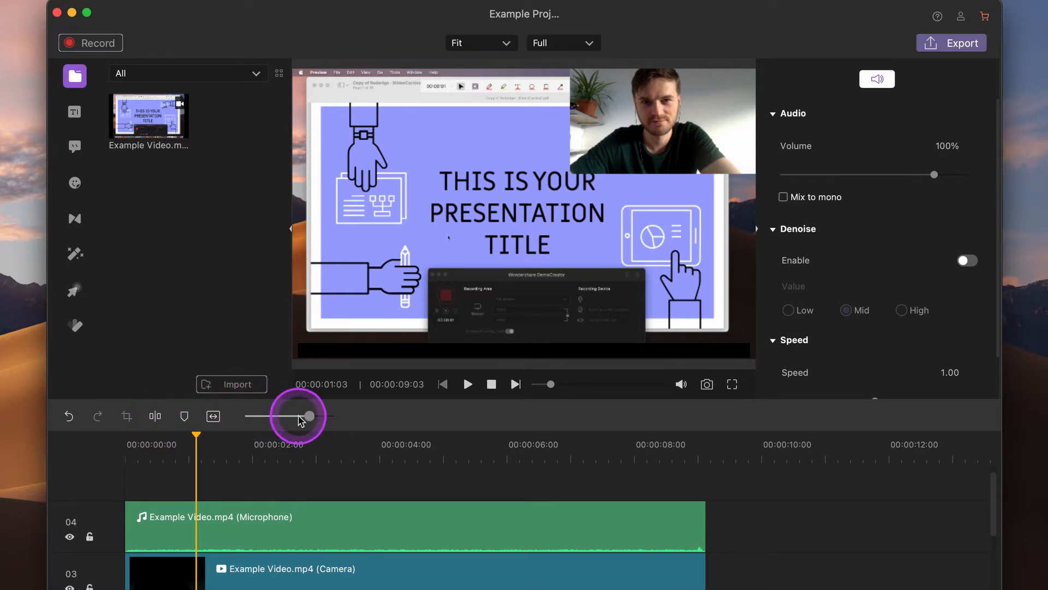
- Enlarge the timeline scale slightly and examine the editing commands available for the microphone clip
mouse_move(306, 417)
mouse_down()
mouse_move(289, 417)
mouse_move(313, 417)
mouse_up()
click(309, 552)
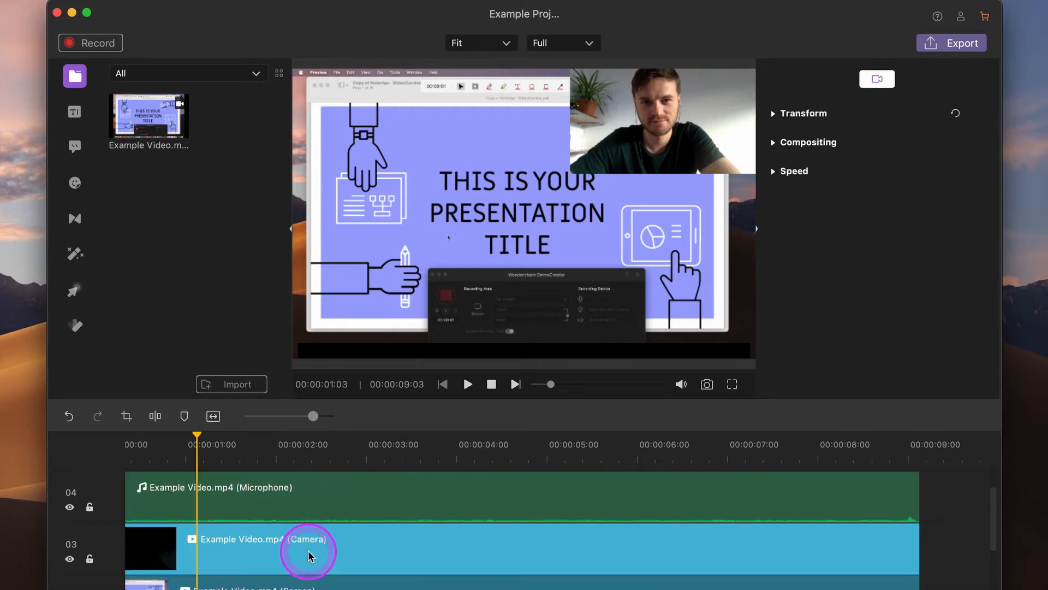
click(311, 501)
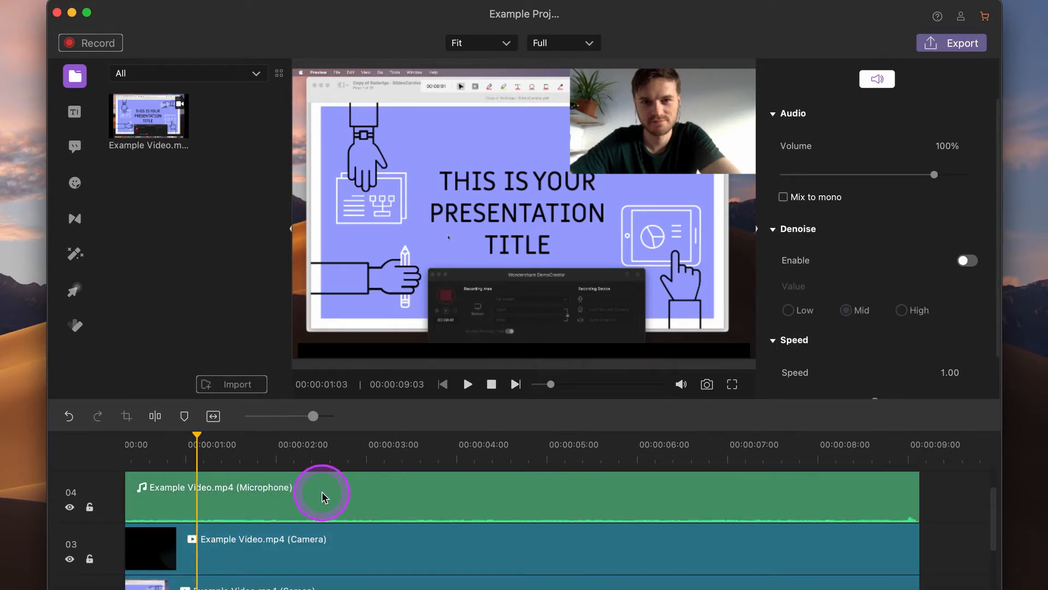
right_click(324, 497)
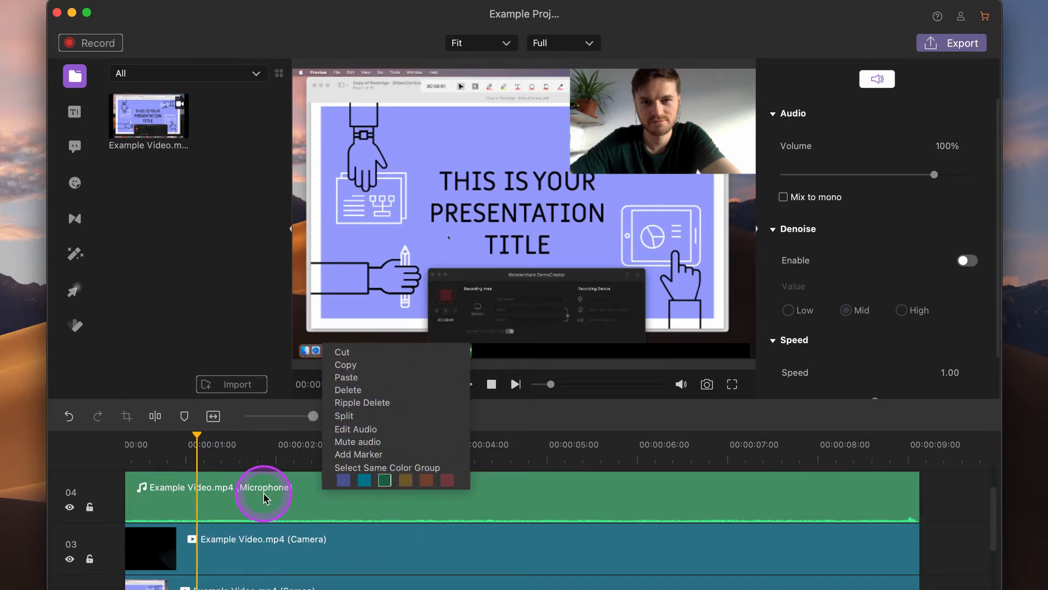
key(Delete)
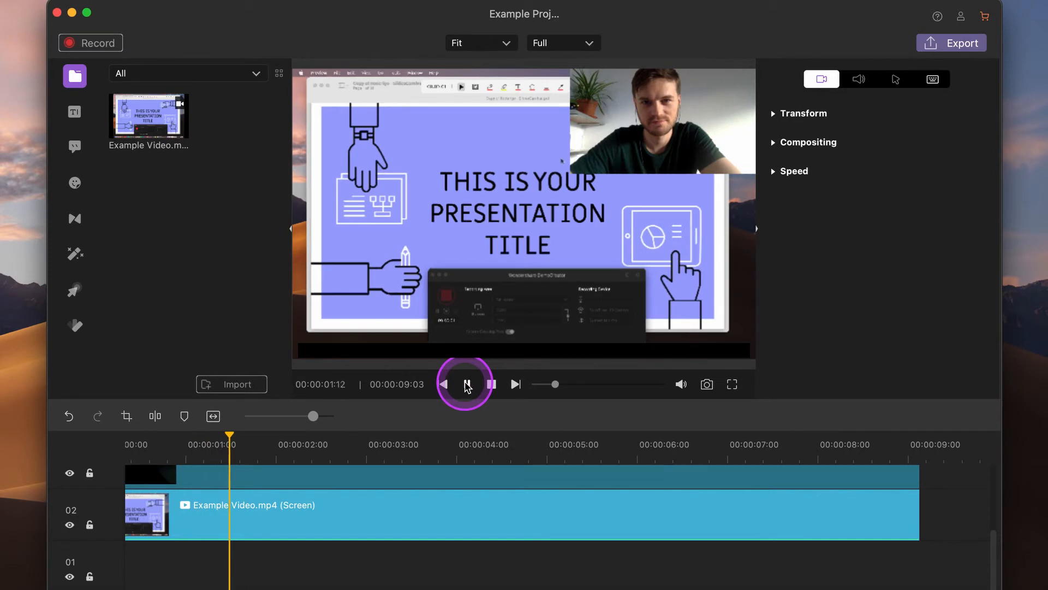
- Preview the project's playback, stop it, and move the playhead to 00:00:00:06
click(468, 385)
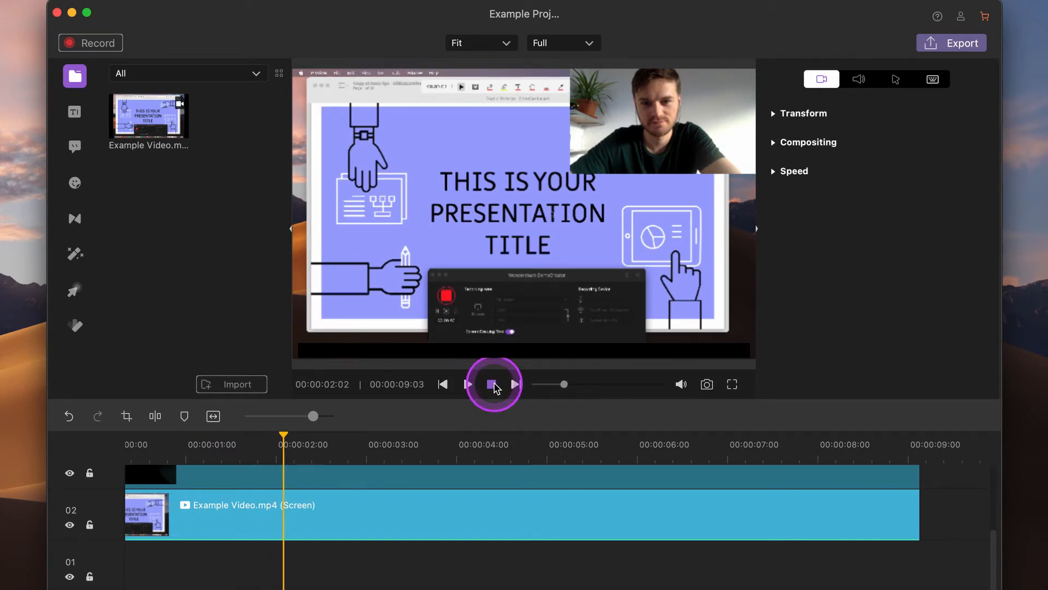
click(492, 384)
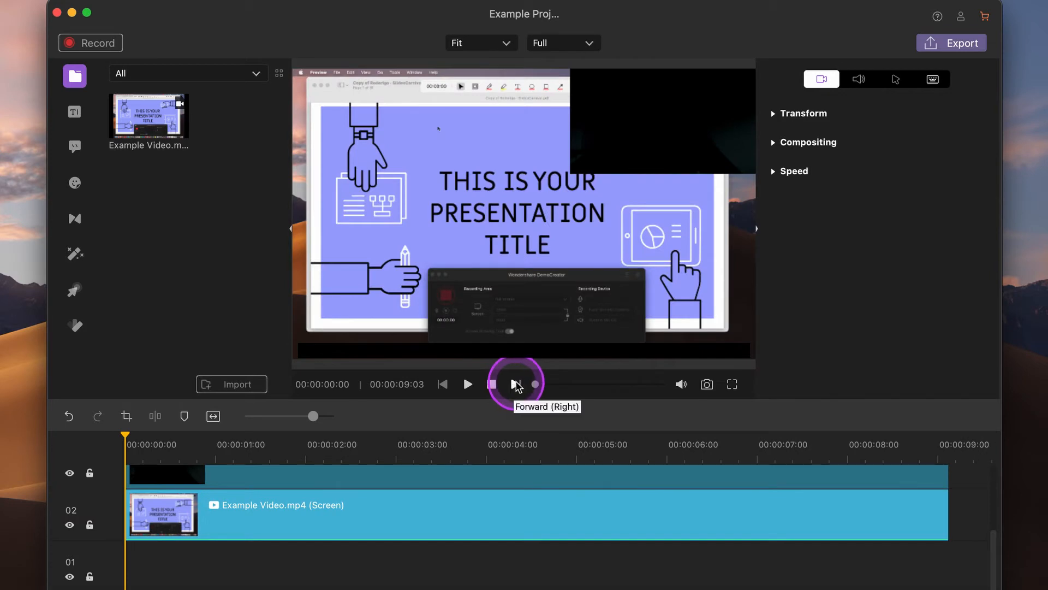
mouse_move(535, 385)
mouse_down()
mouse_move(655, 391)
mouse_move(538, 386)
mouse_up()
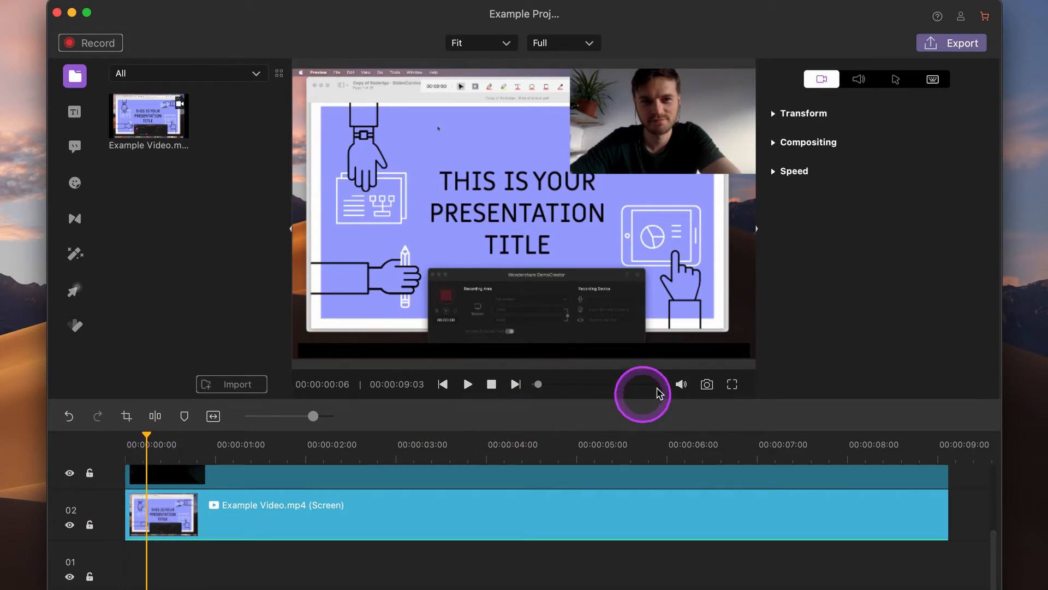
mouse_move(682, 385)
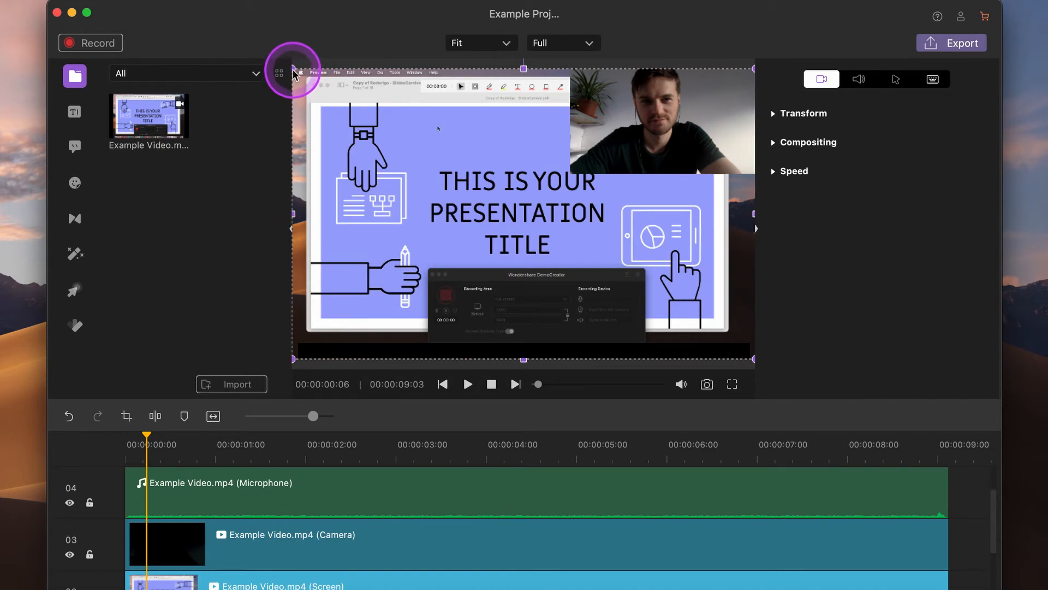
- Try shrinking the screen clip from its upper-left corner and review its audio, cursor and HotKey Tips properties
drag(297, 76, 348, 126)
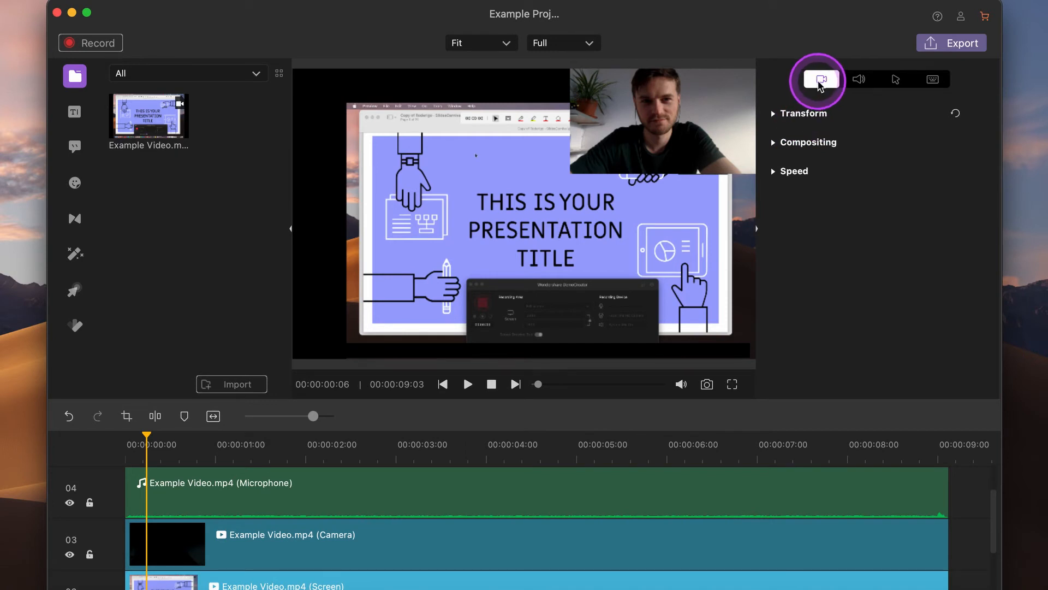
click(858, 80)
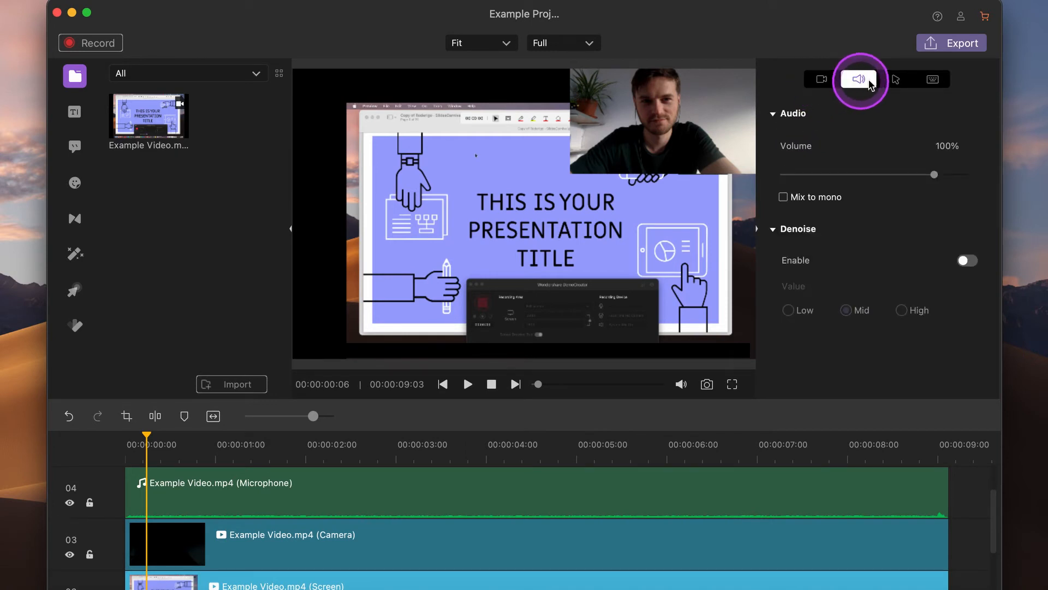
click(895, 82)
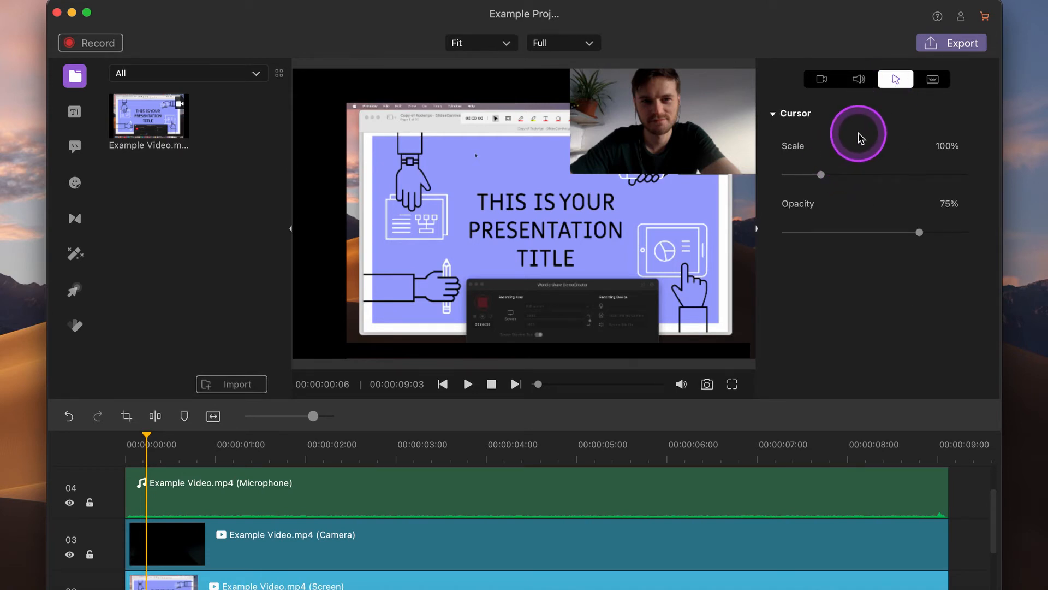
click(932, 82)
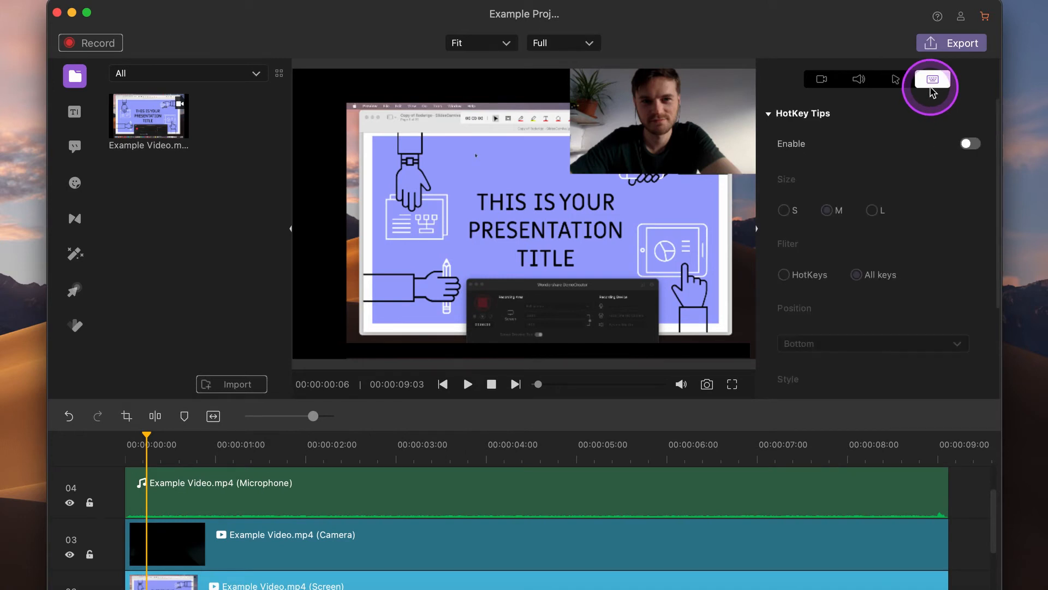
click(816, 81)
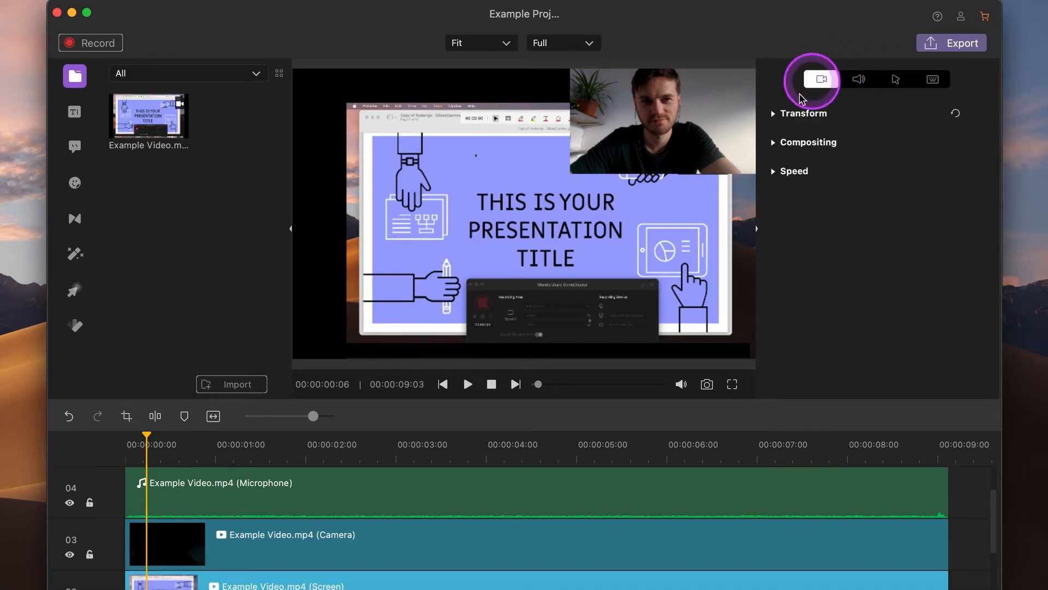
- Try scaling the screen clip to 123% and rotating it, resetting the transform after each trial
click(779, 113)
drag(818, 175, 831, 172)
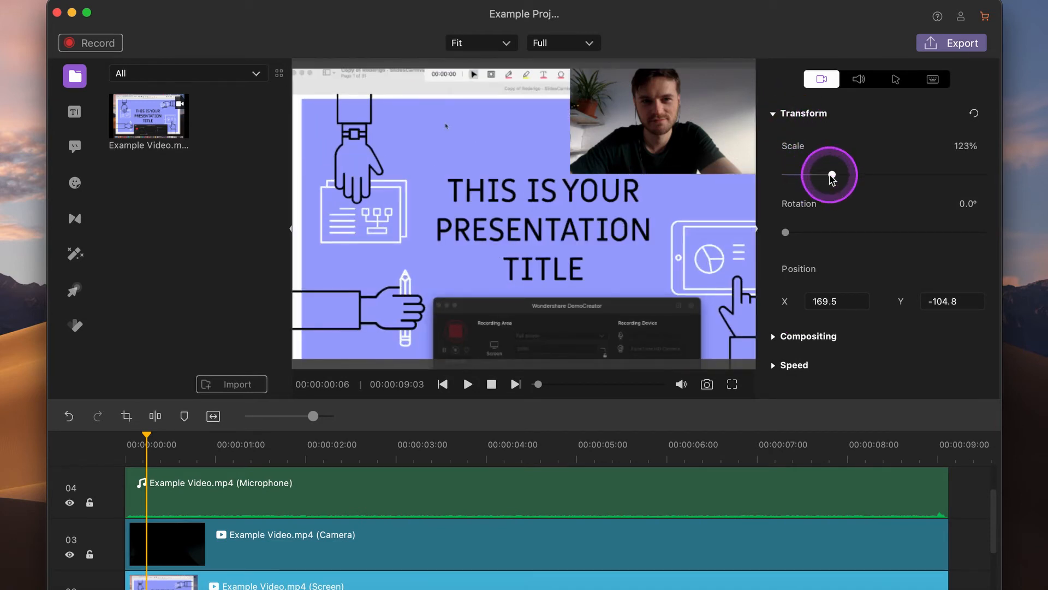
click(974, 113)
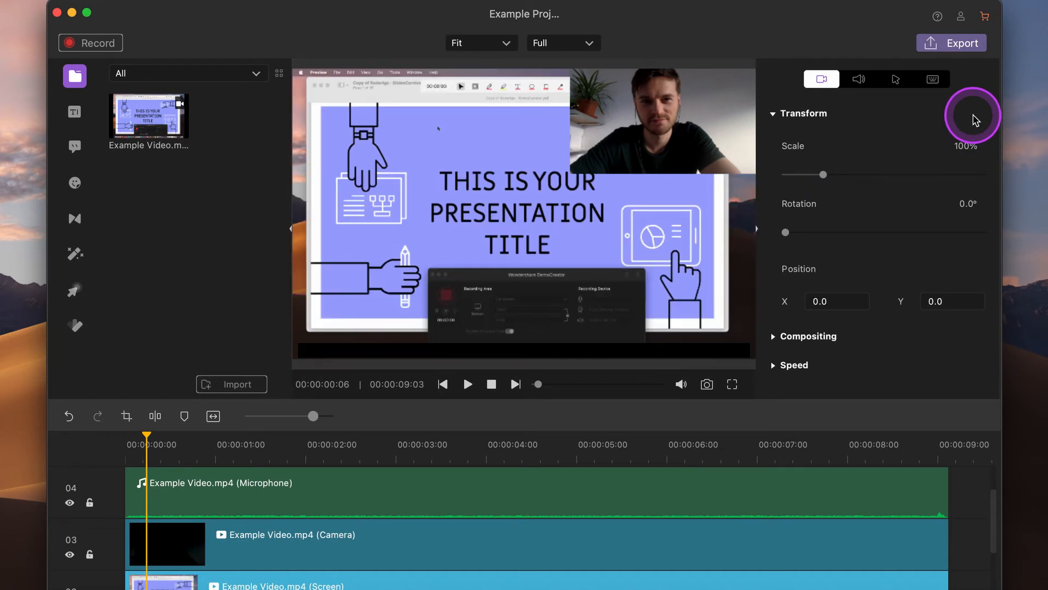
drag(786, 233, 821, 231)
click(974, 113)
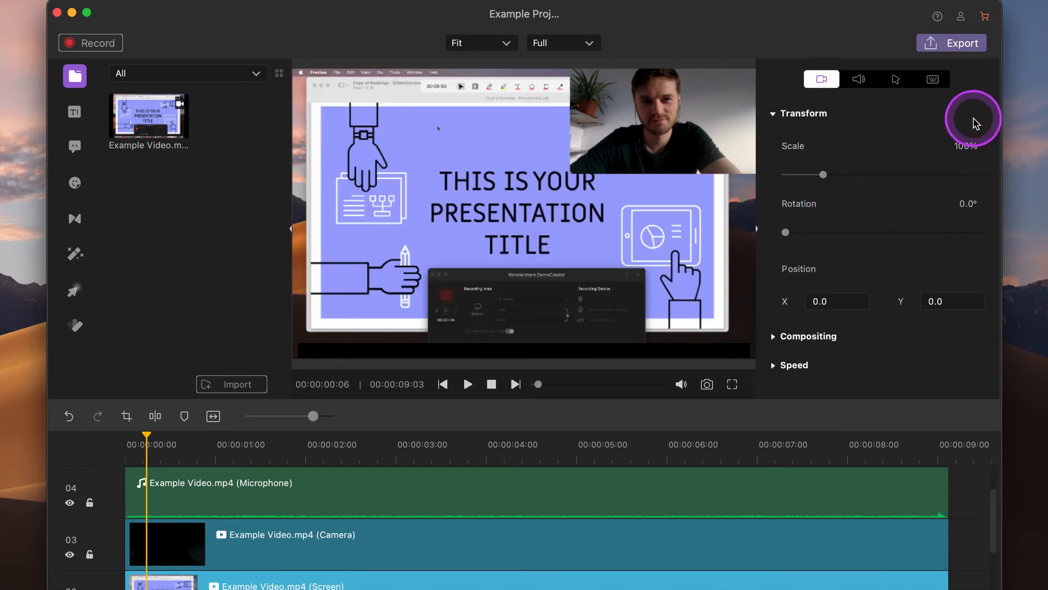
- Examine the screen clip's Compositing and Speed settings, trying the opacity control and returning it to 100%
click(776, 336)
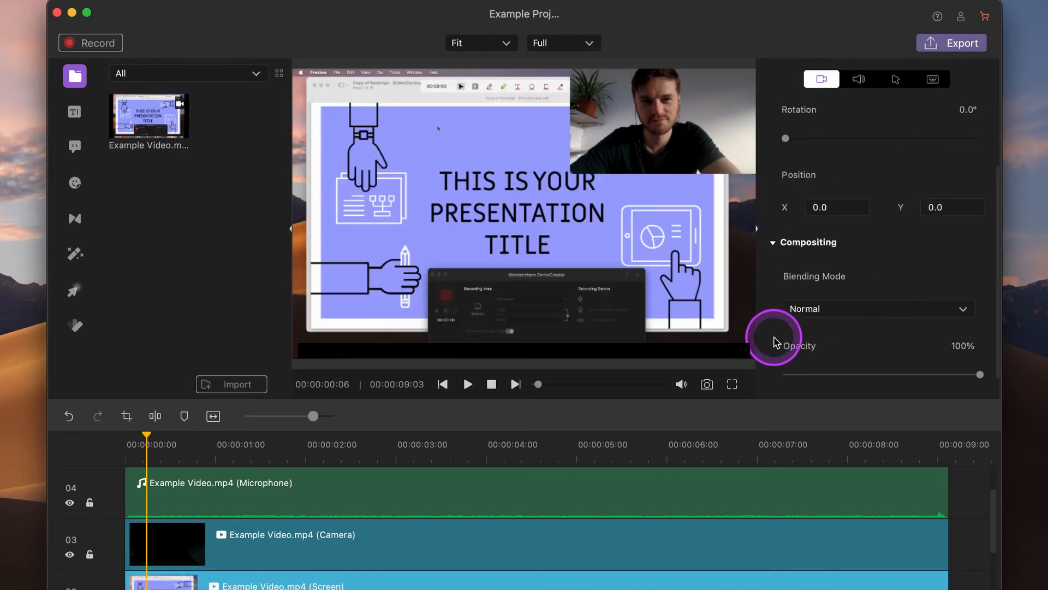
scroll(906, 236, down, 2)
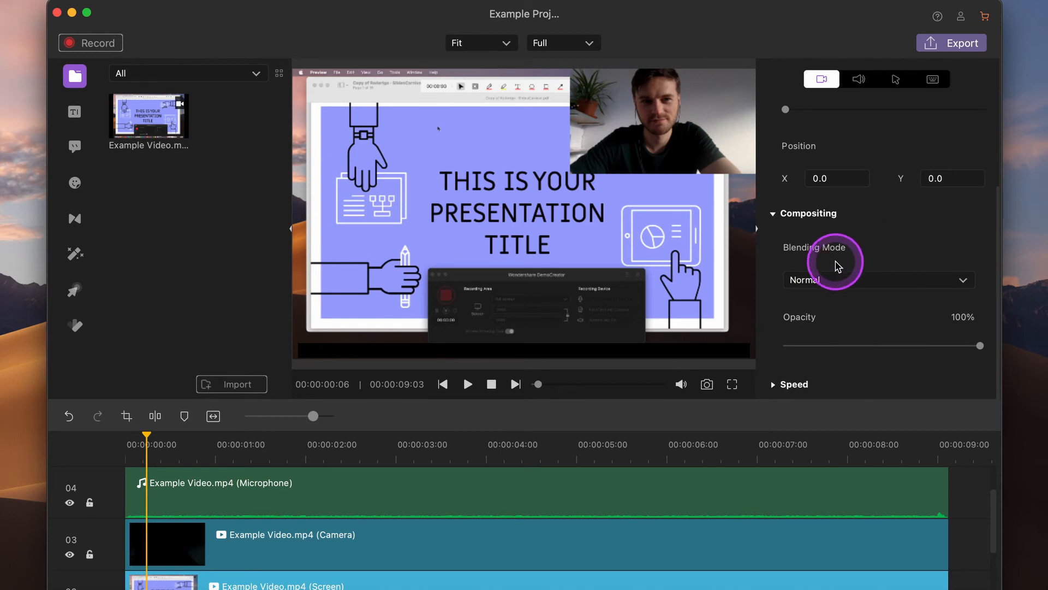
drag(979, 347, 997, 333)
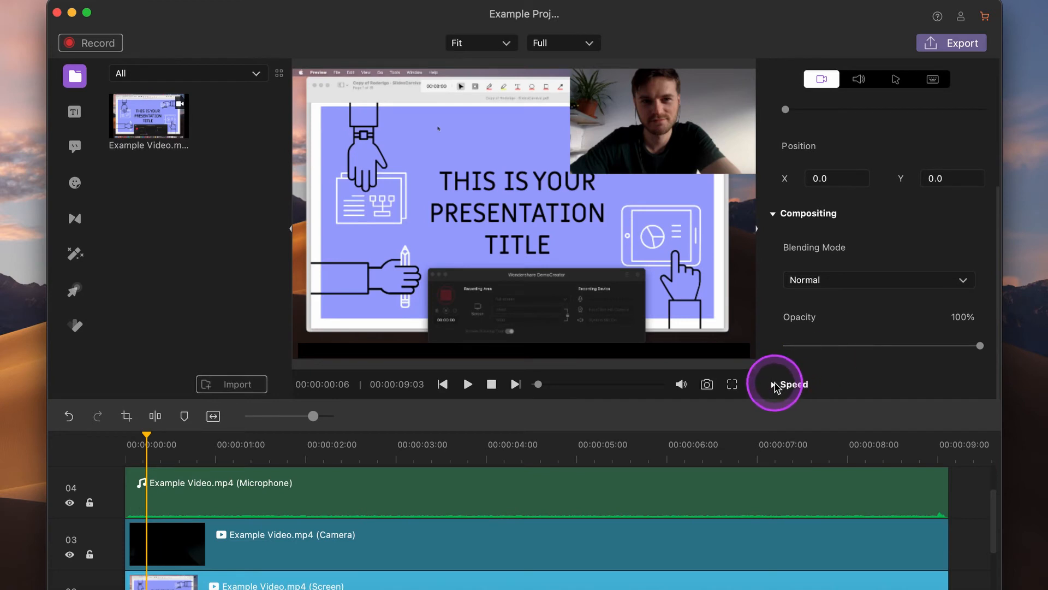
scroll(774, 382, up, 3)
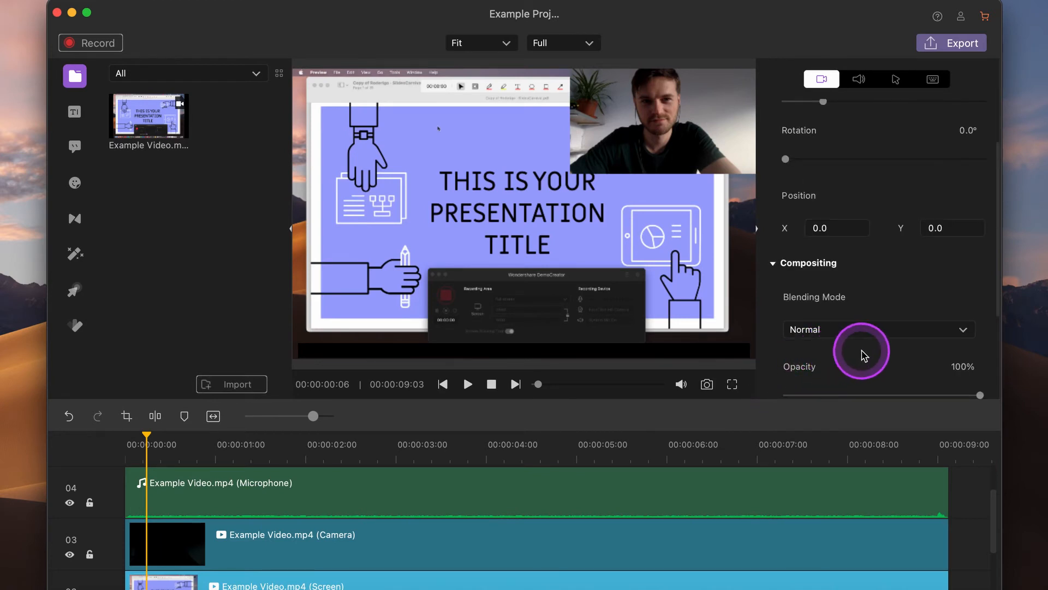
scroll(864, 356, up, 2)
scroll(863, 355, down, 5)
scroll(863, 355, down, 1)
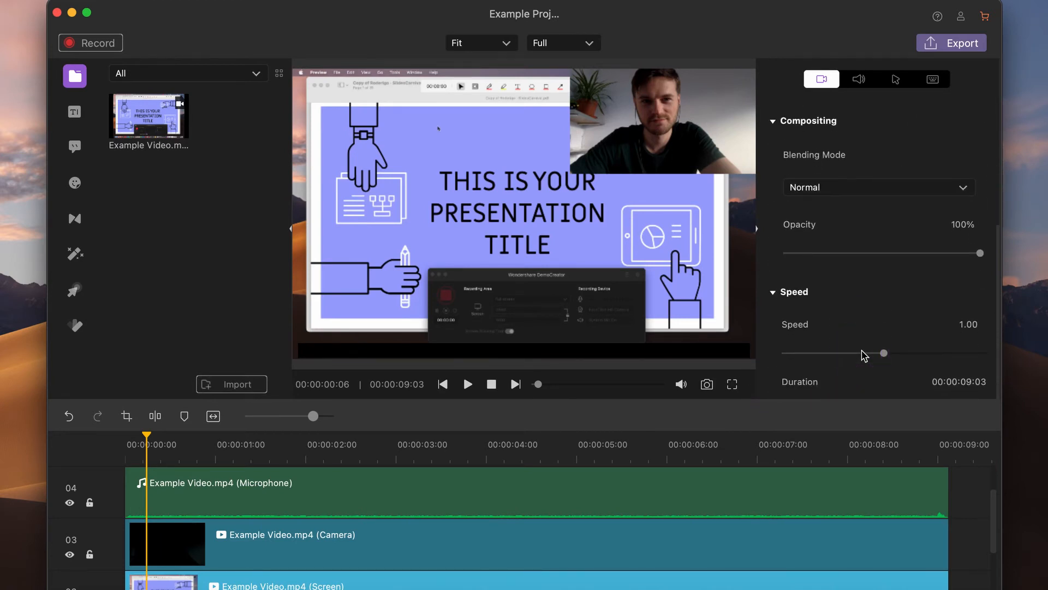
- Review the screen clip's volume, denoise, cursor and HotKey Tips settings, and return to its video properties
click(858, 79)
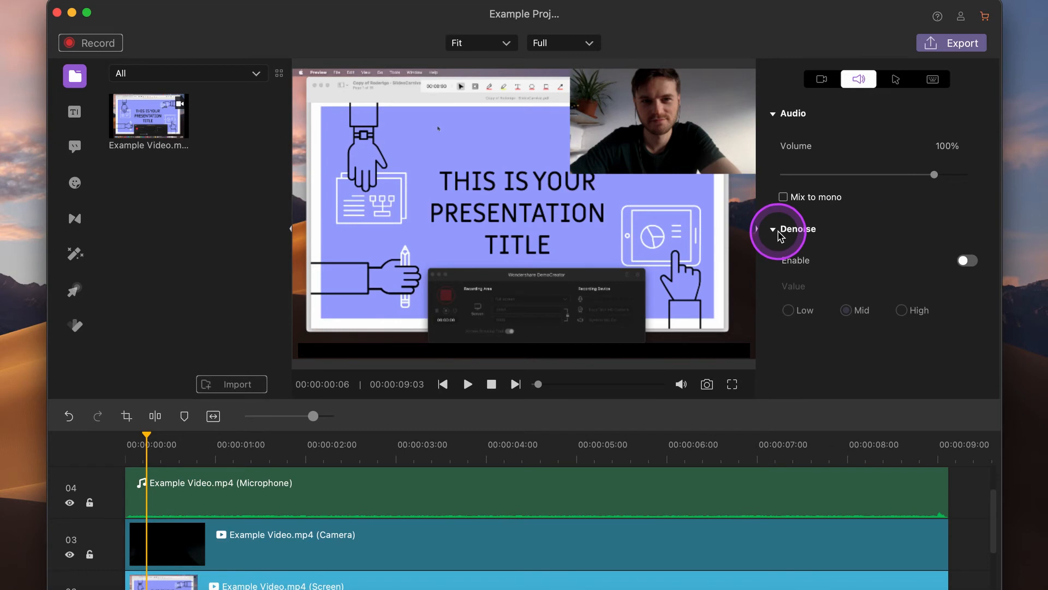
click(896, 80)
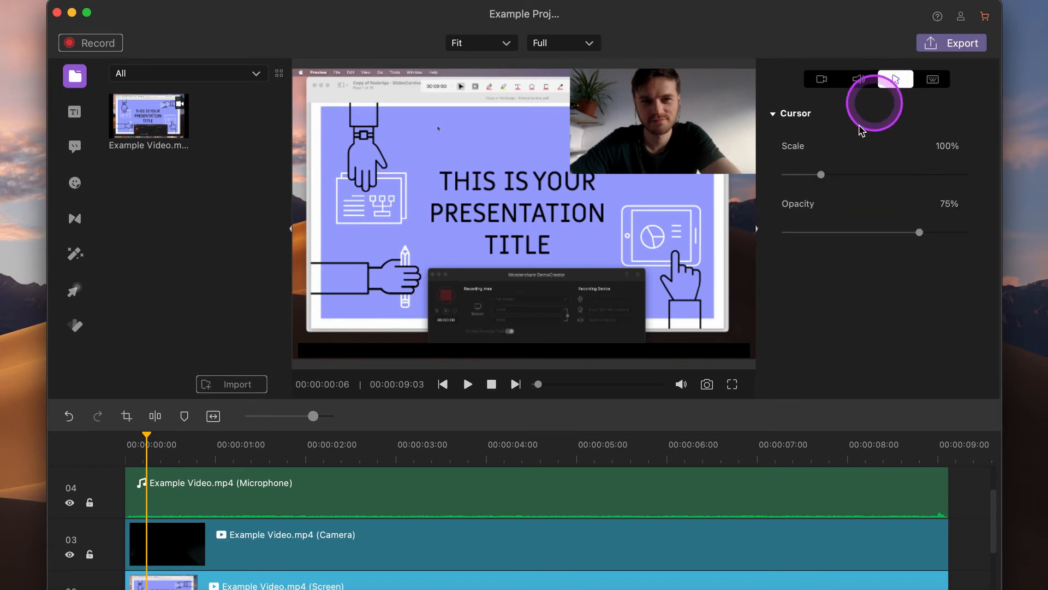
click(931, 80)
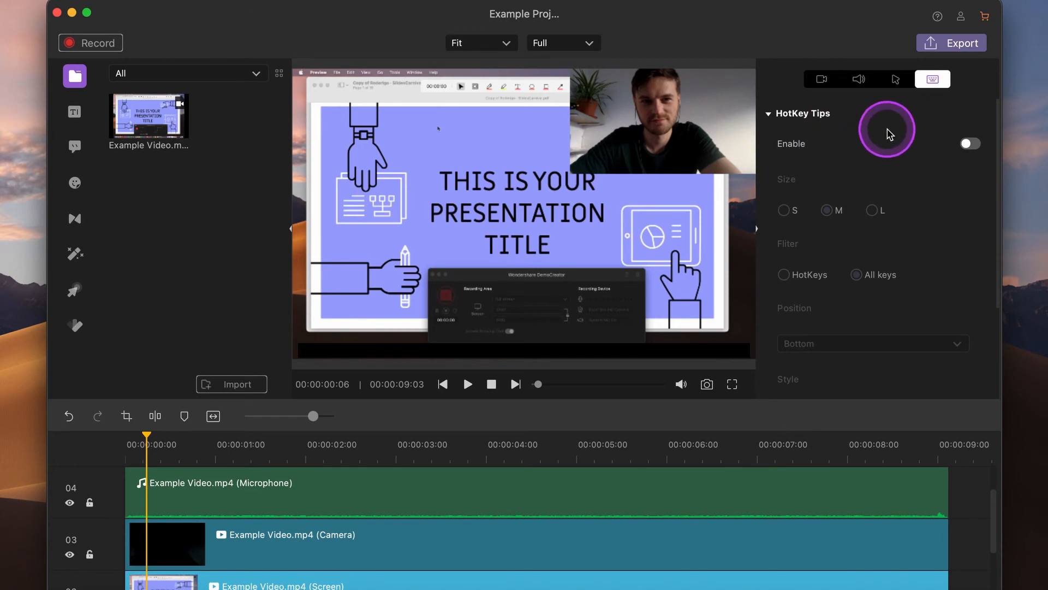
click(525, 188)
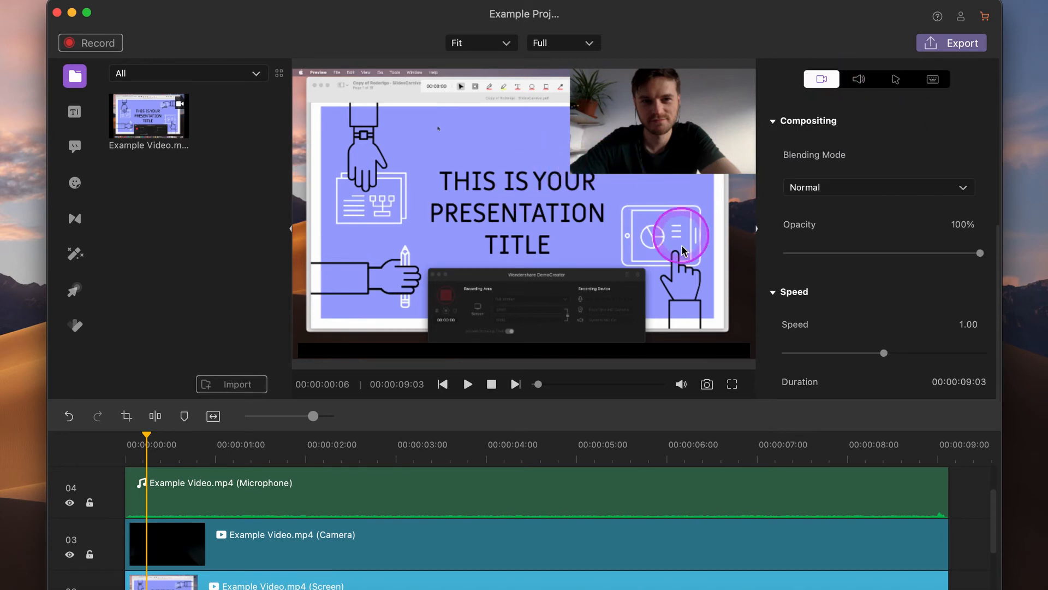